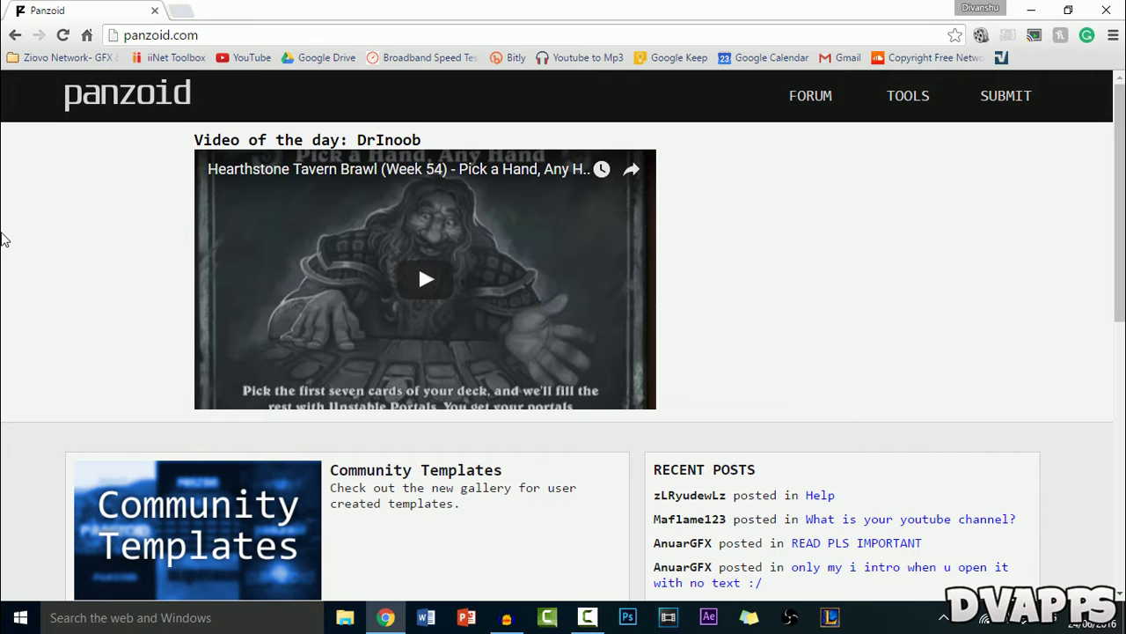
Browse the Panzoid site page and select the panzoid.com address.
scroll(5, 239, "down", 3)
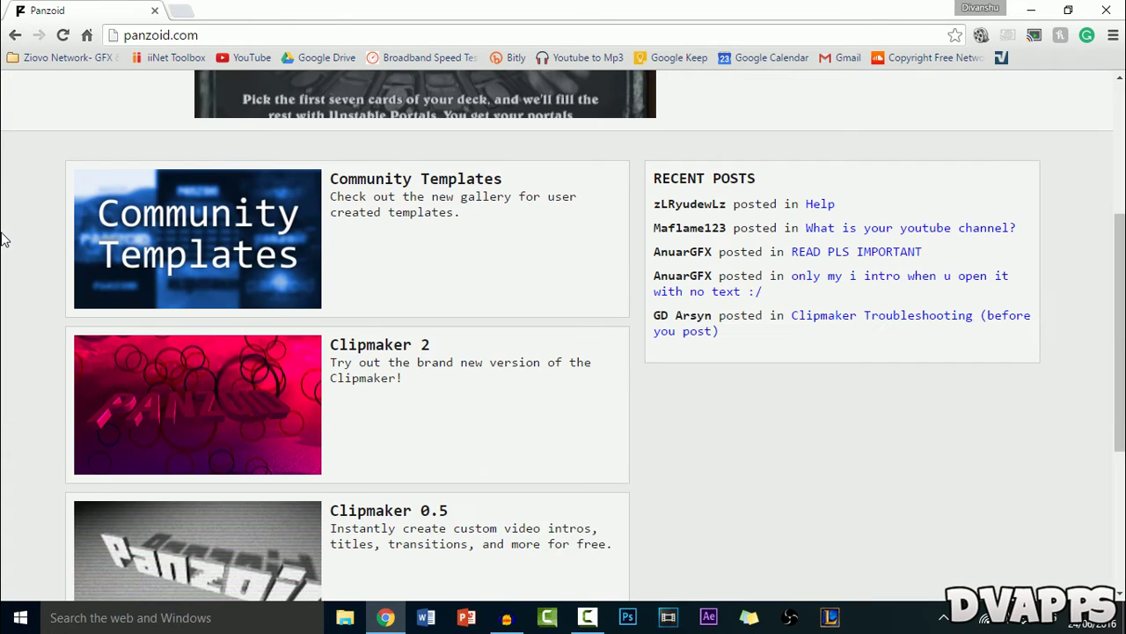
scroll(4, 240, "up", 3)
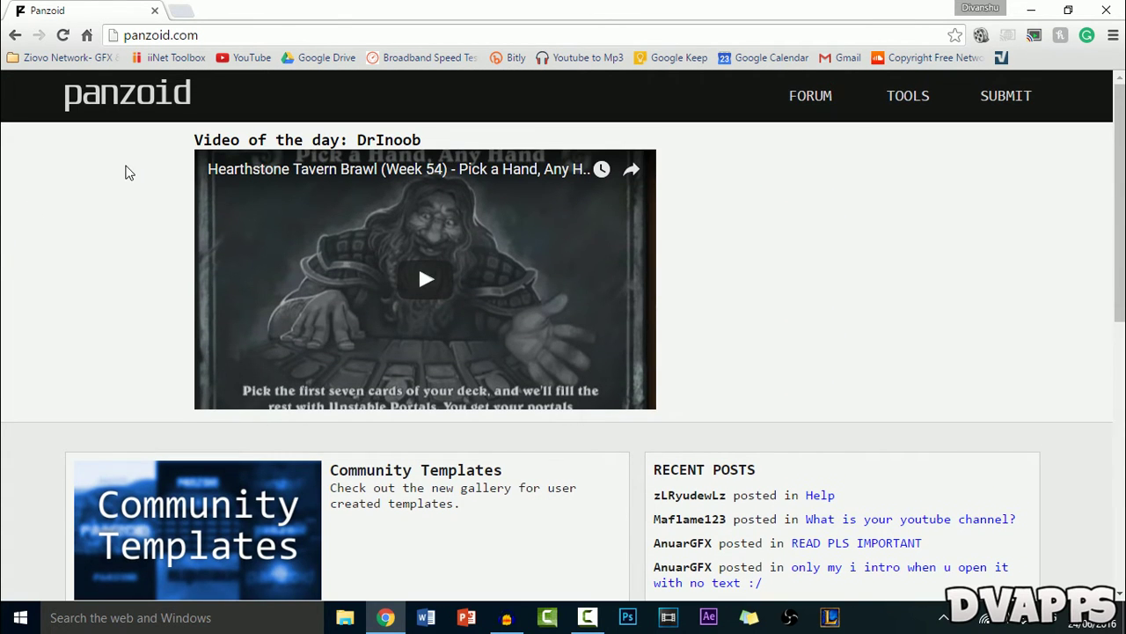
left_click_drag(212, 35, 103, 39)
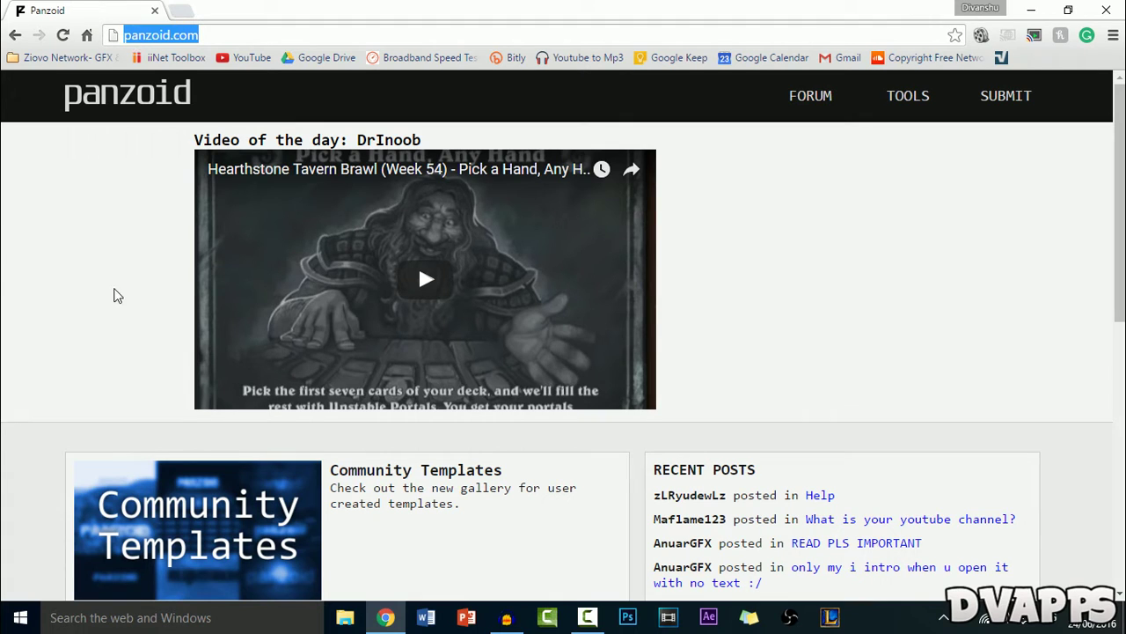
scroll(9, 278, "down", 1)
scroll(9, 278, "down", 5)
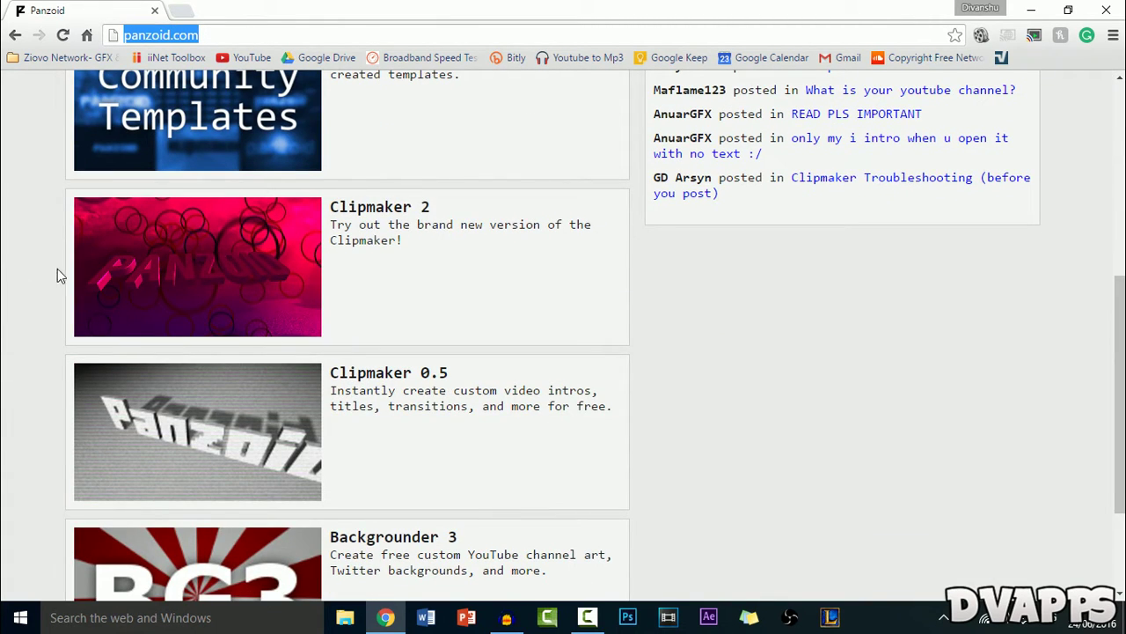
Launch Clipmaker 2 and scroll its templates panel down to Community Templates.
left_click(376, 206)
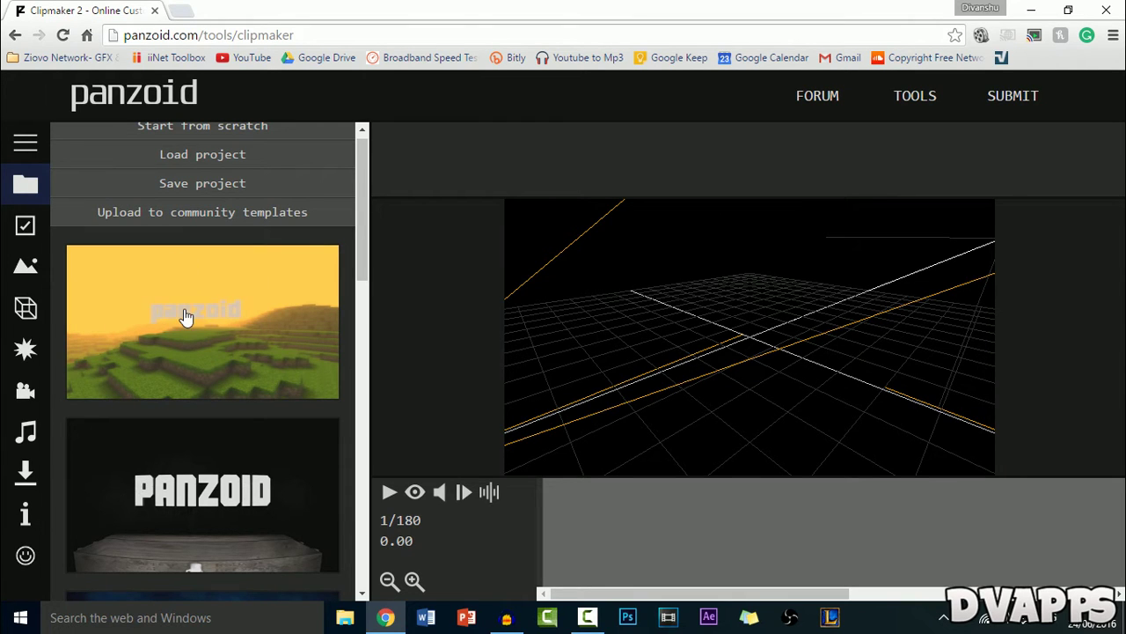
scroll(226, 332, "down", 5)
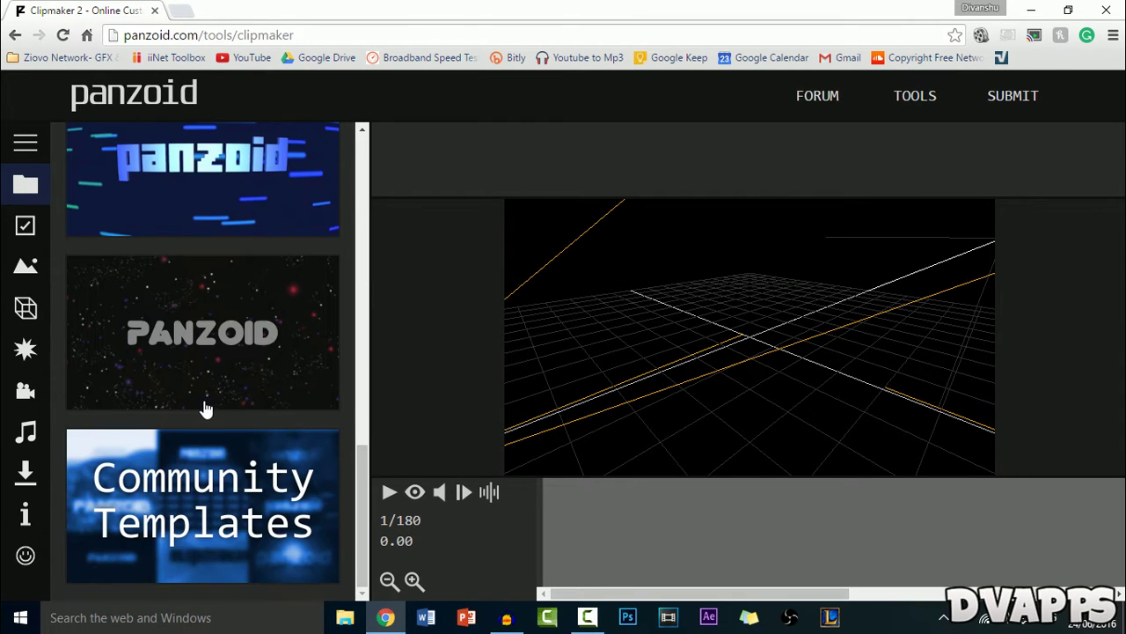
scroll(247, 360, "up", 3)
scroll(247, 360, "down", 3)
Open the Samsung smartphone intro template's page from the Newest community templates.
left_click(185, 503)
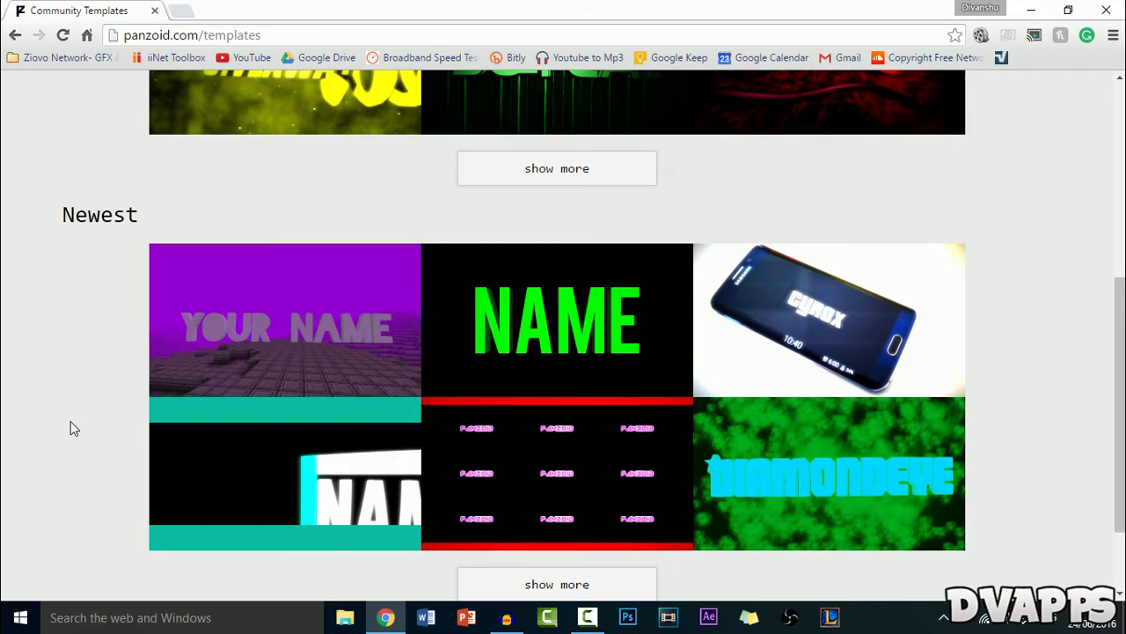
scroll(993, 389, "up", 5)
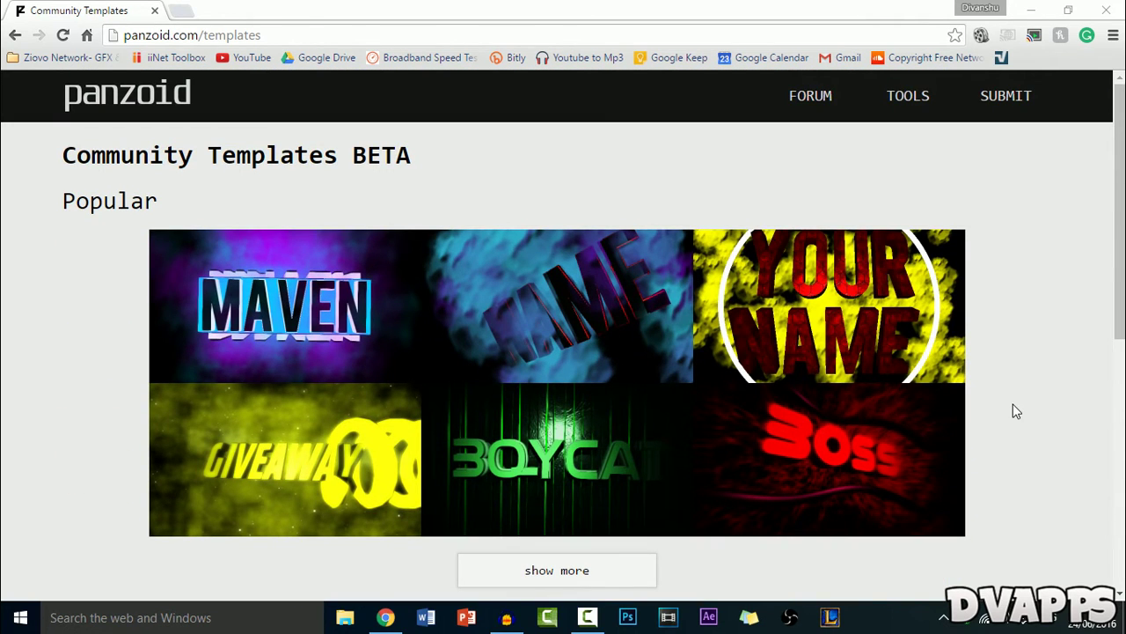
scroll(22, 317, "down", 5)
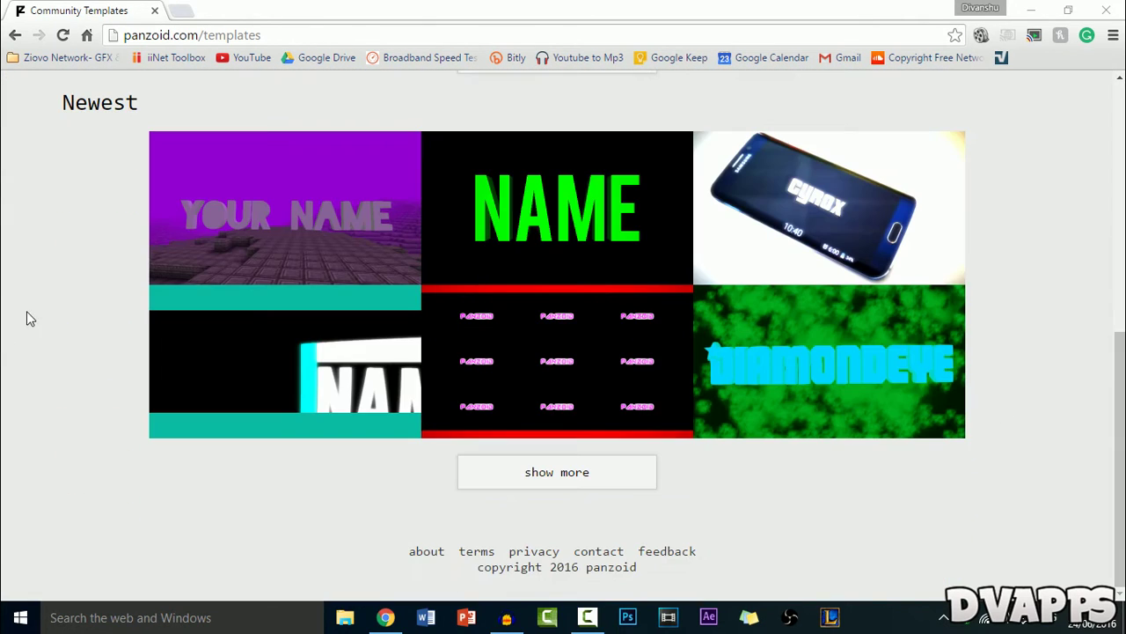
left_click(161, 204)
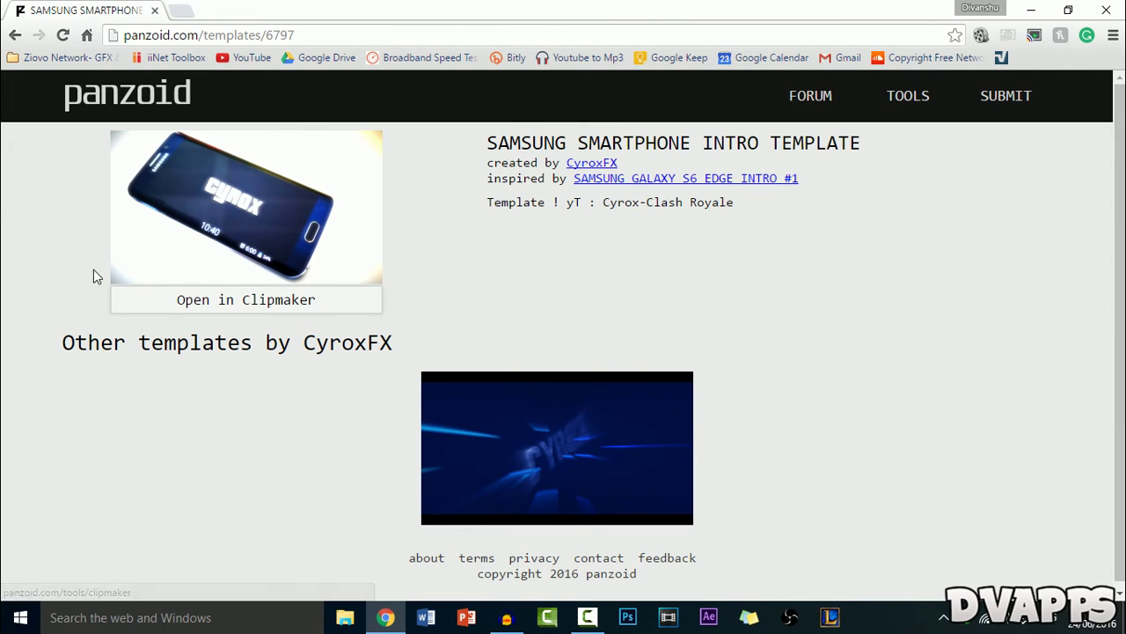
Load the Samsung template into Clipmaker and play its Cyrox-text preview.
left_click(191, 308)
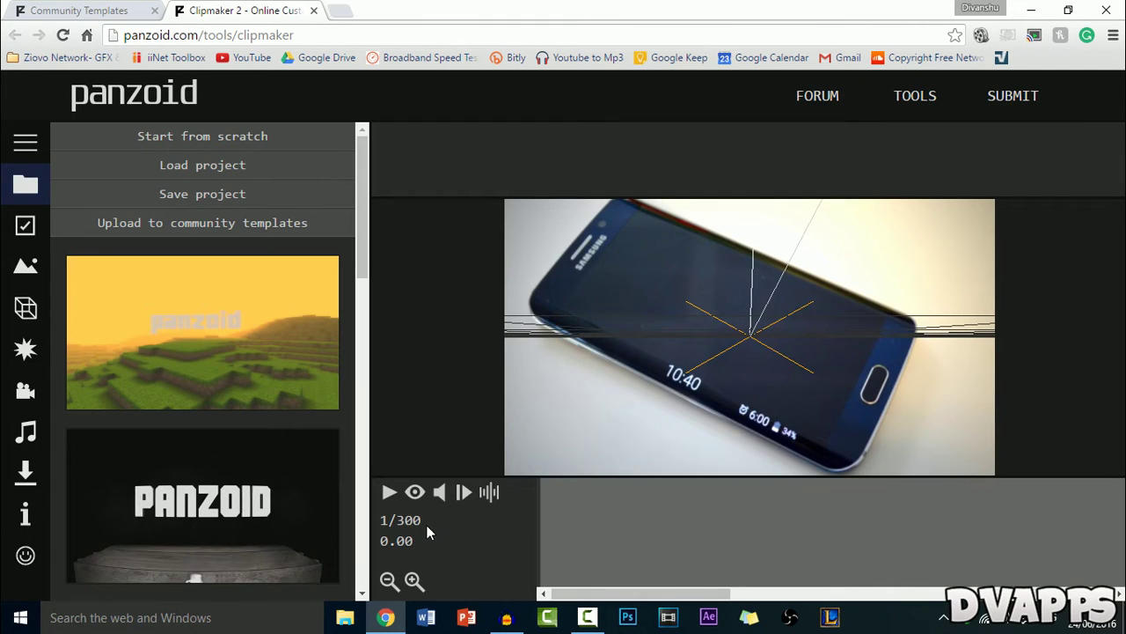
left_click(390, 494)
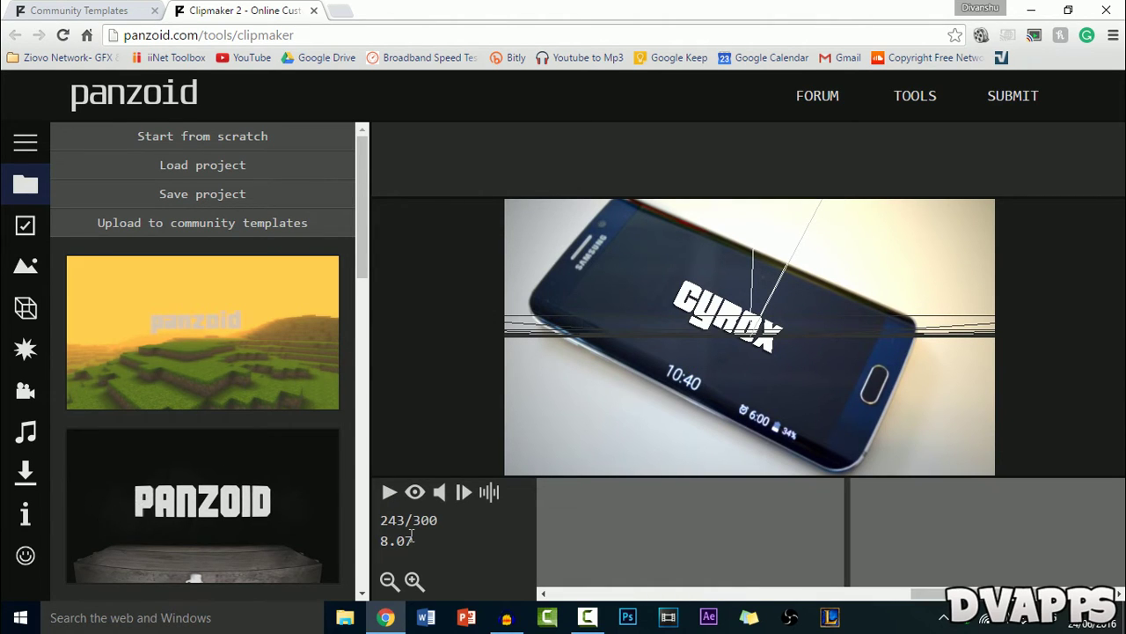
Load the blue MAVEN template from Community Templates and pause its preview.
left_click(93, 9)
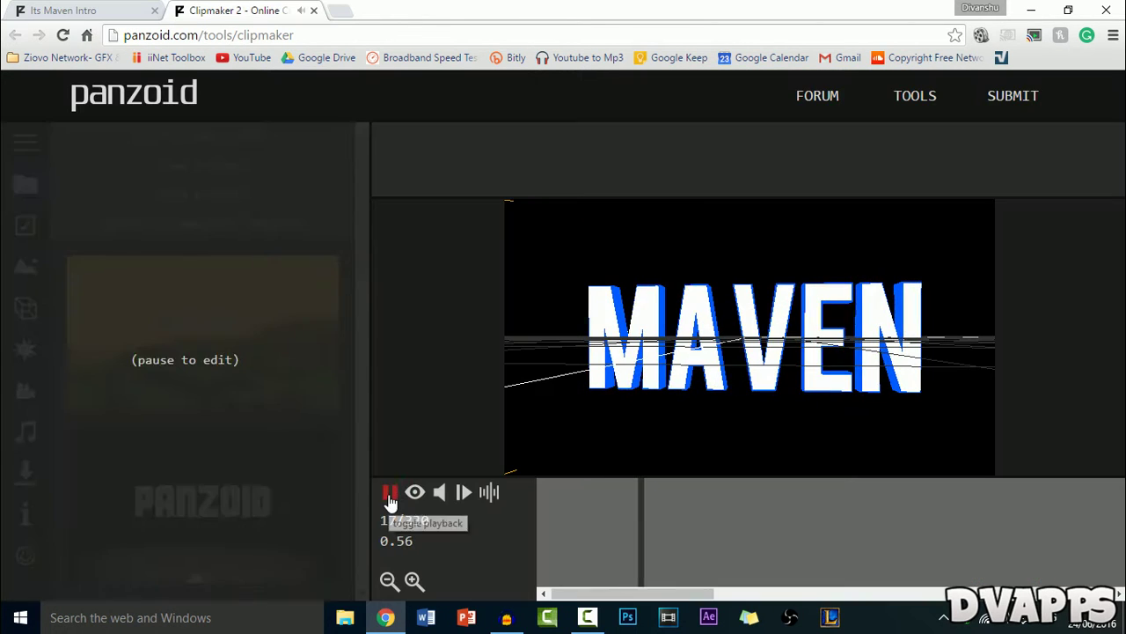
left_click(390, 498)
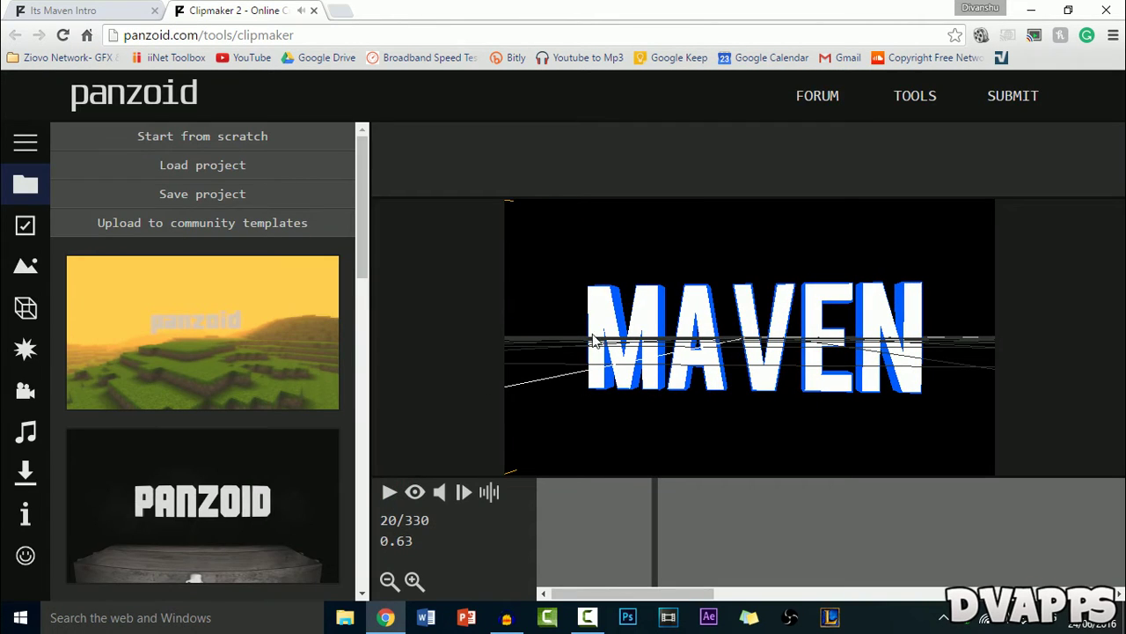
Replace the word Maven with DVAPPS in both Text: Maven layers.
left_click(29, 311)
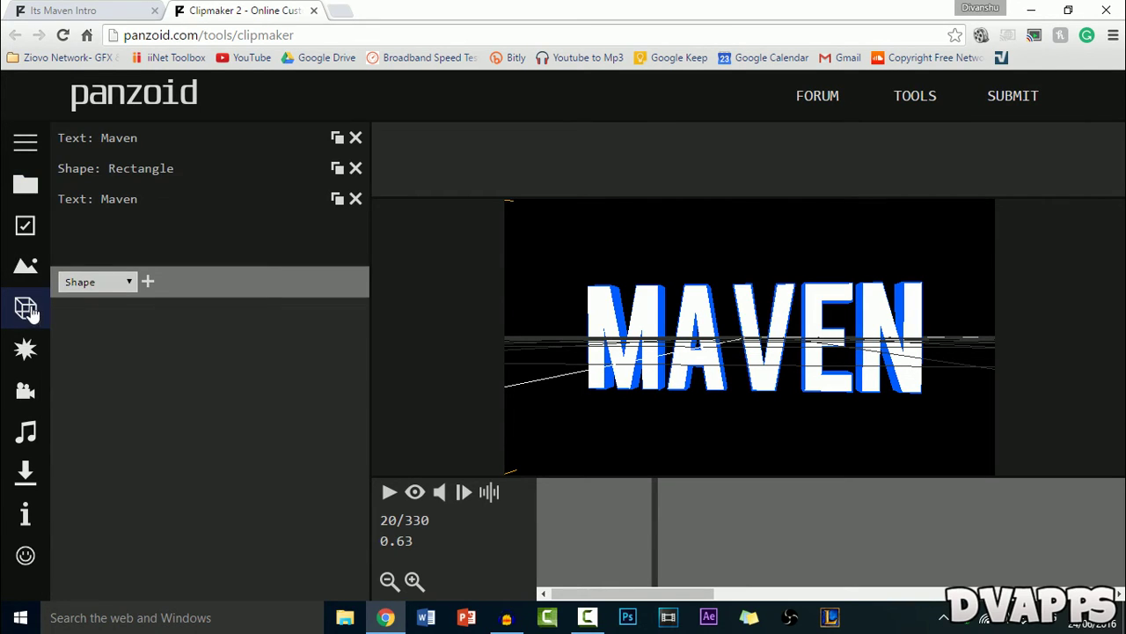
left_click(232, 141)
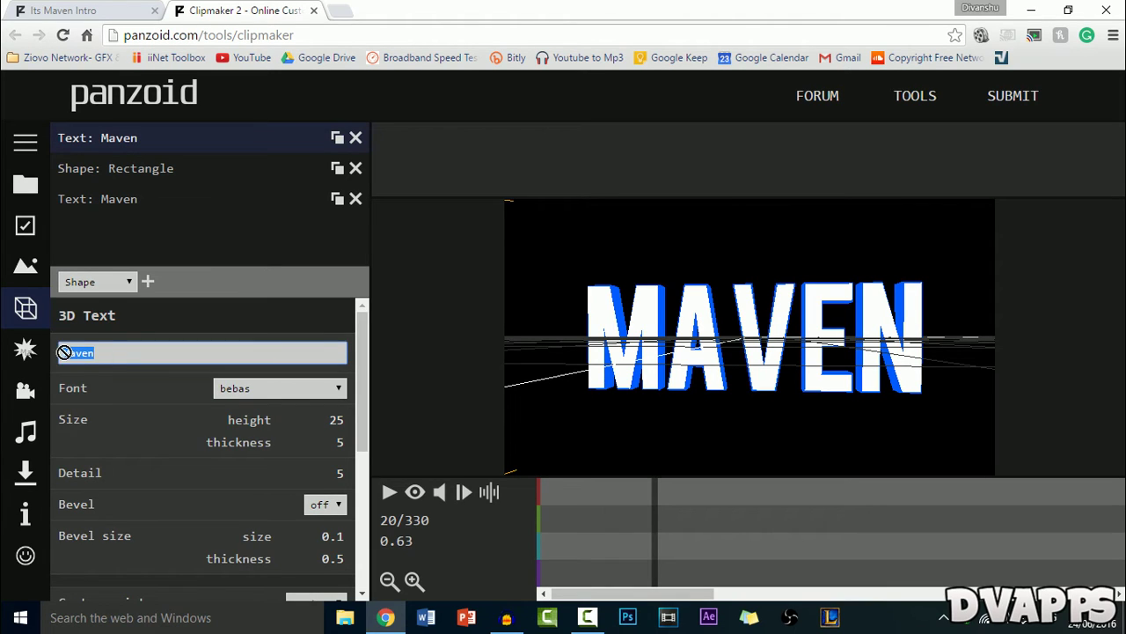
left_click(113, 352)
left_click_drag(114, 352, 58, 354)
type("DVAPPS")
scroll(258, 364, "down", 3)
scroll(256, 363, "down", 2)
scroll(256, 362, "up", 5)
left_click(255, 234)
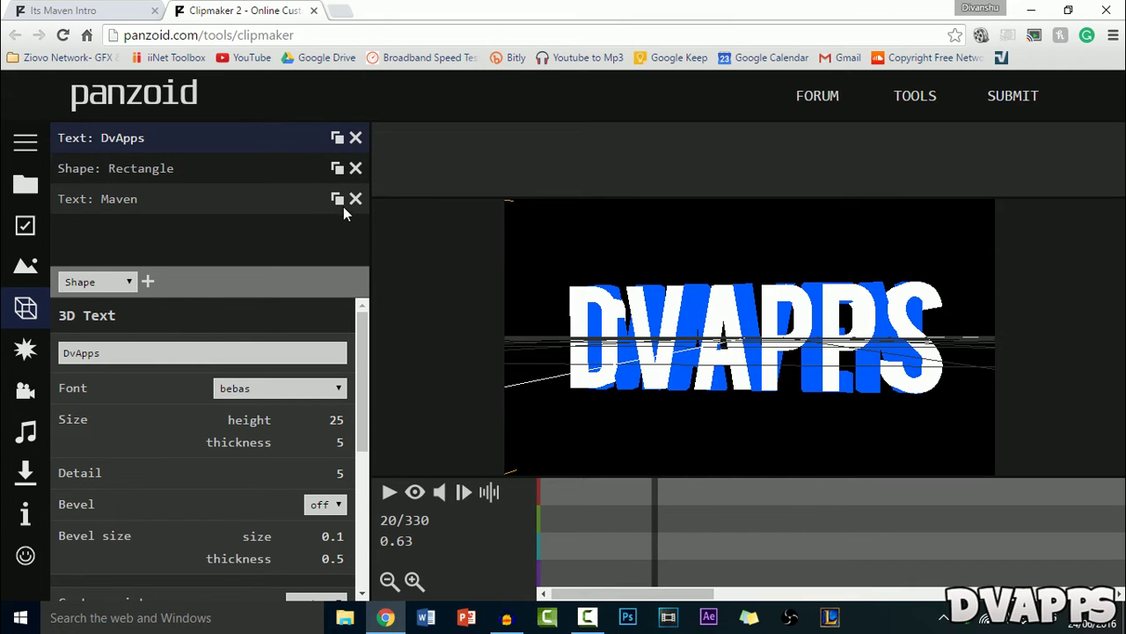
left_click(191, 204)
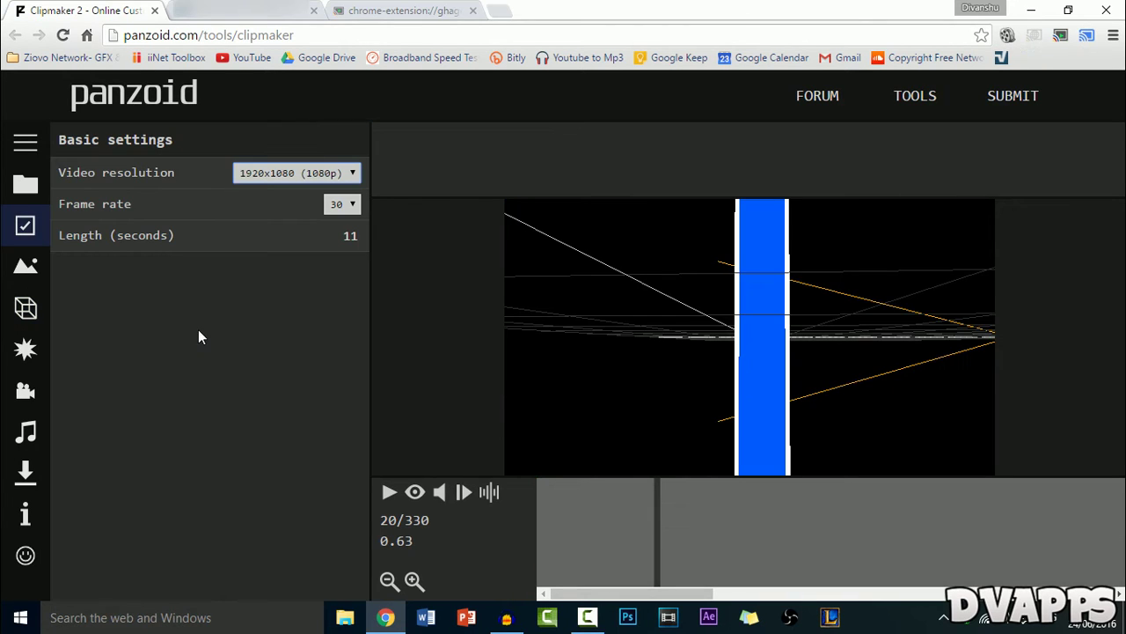
left_click(26, 308)
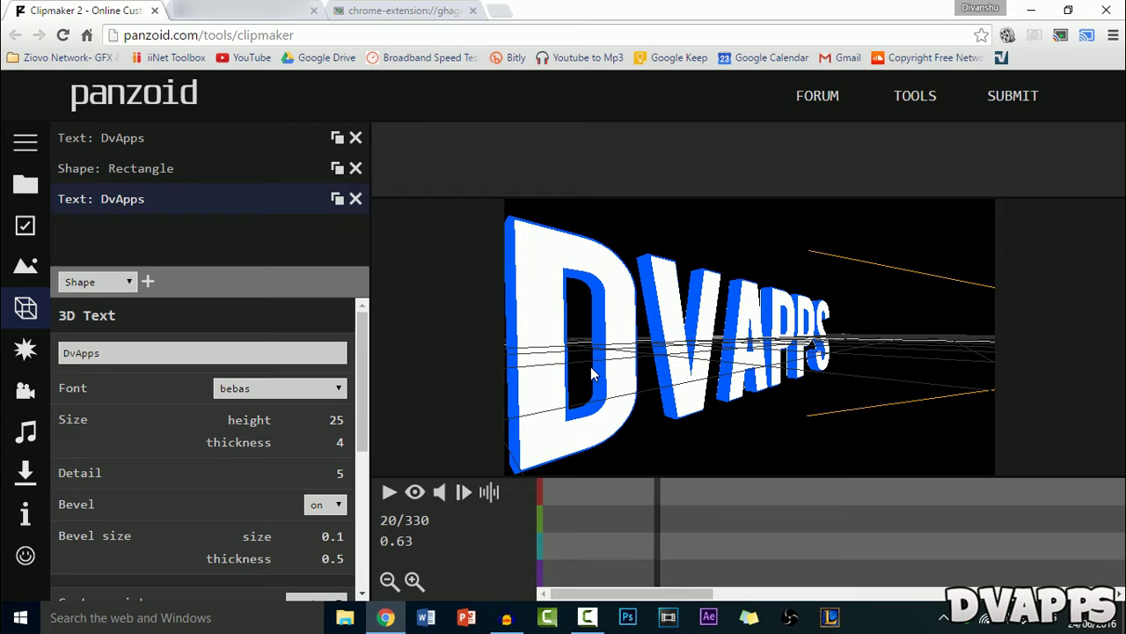
Confirm basic video settings stay at 1080p resolution and 30 fps.
left_click(25, 225)
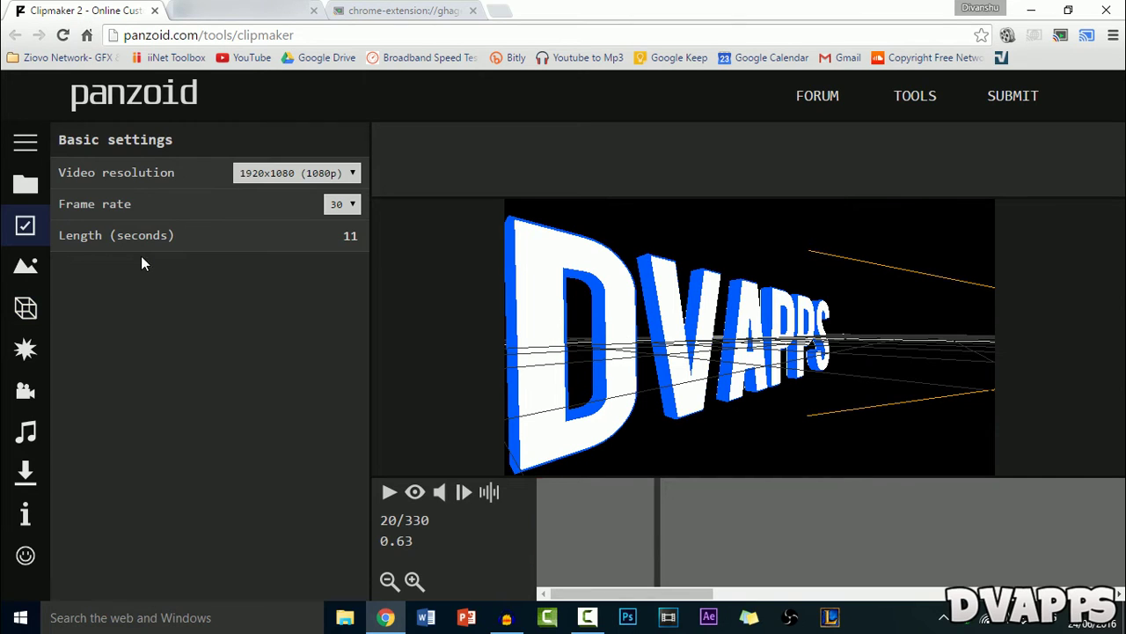
left_click(261, 173)
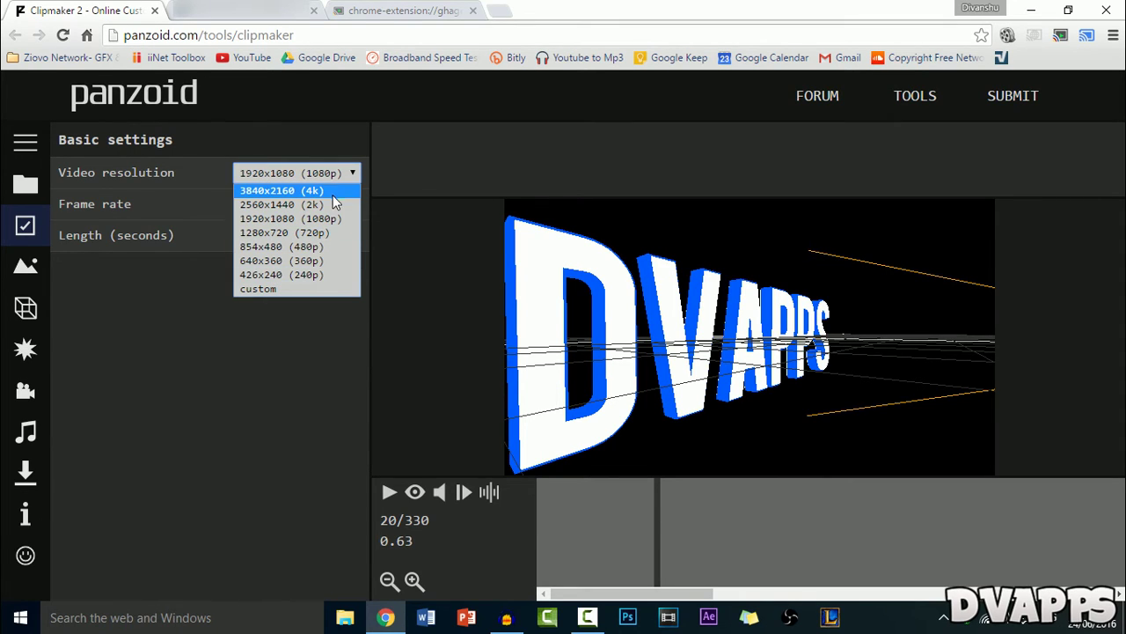
left_click(264, 371)
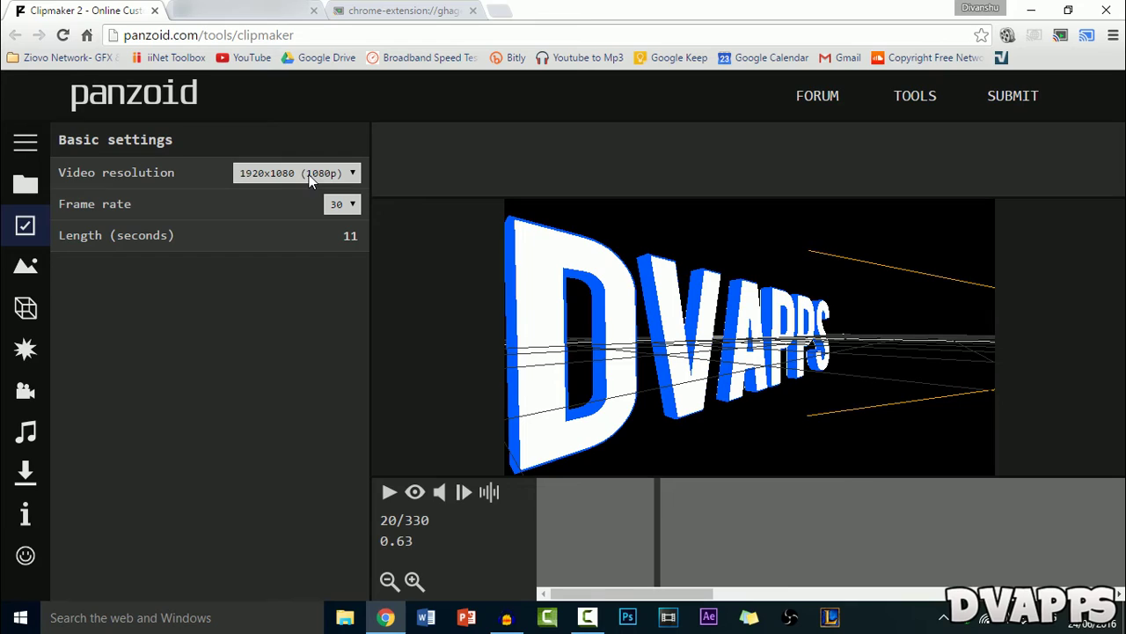
left_click(346, 208)
Keep balanced render mode and set encoding threads to 3 for download.
left_click(26, 473)
left_click(301, 174)
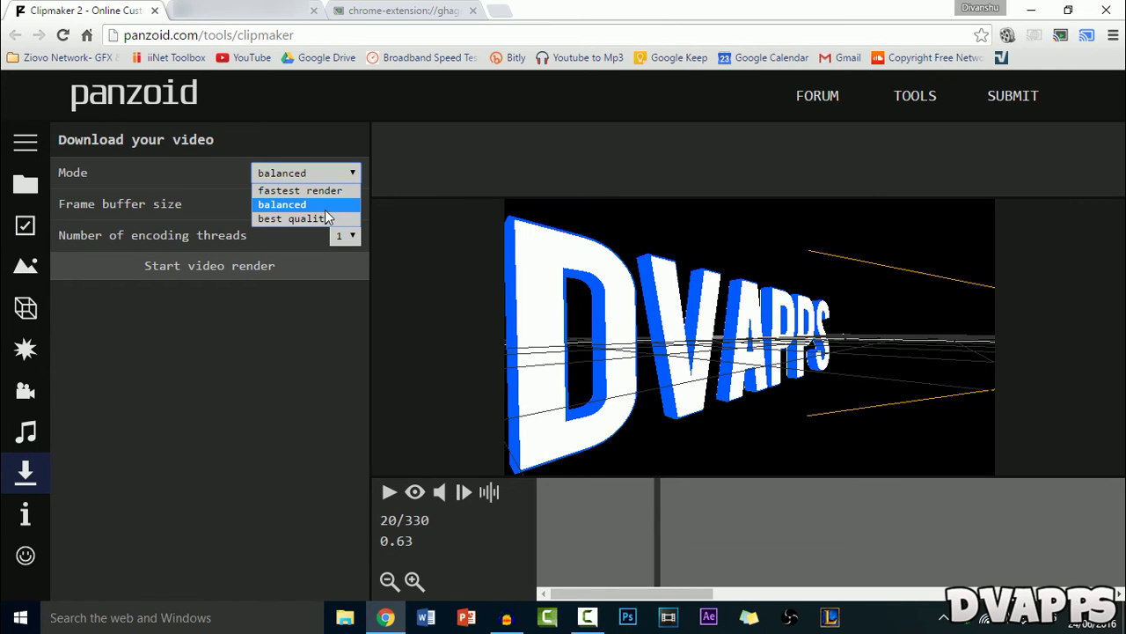
left_click(299, 207)
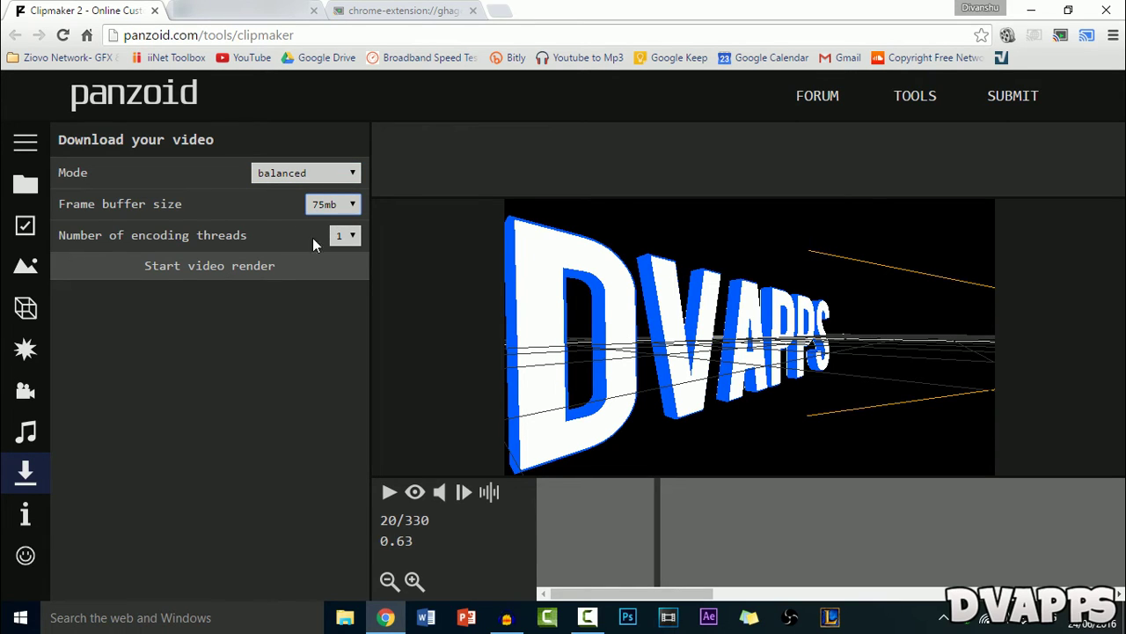
left_click(345, 235)
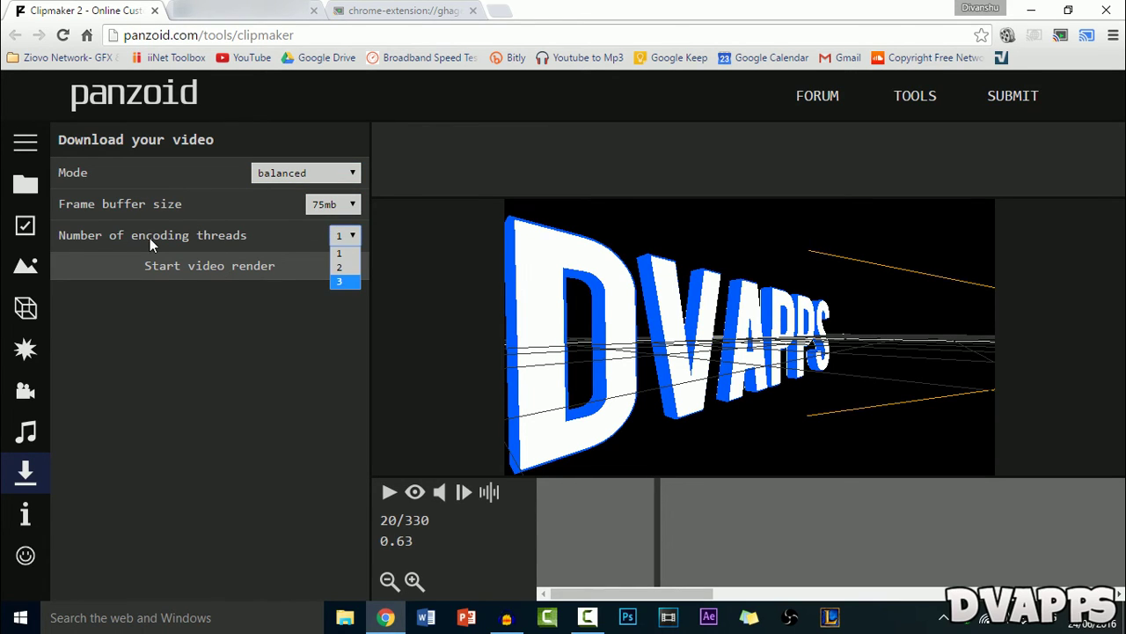
left_click(347, 283)
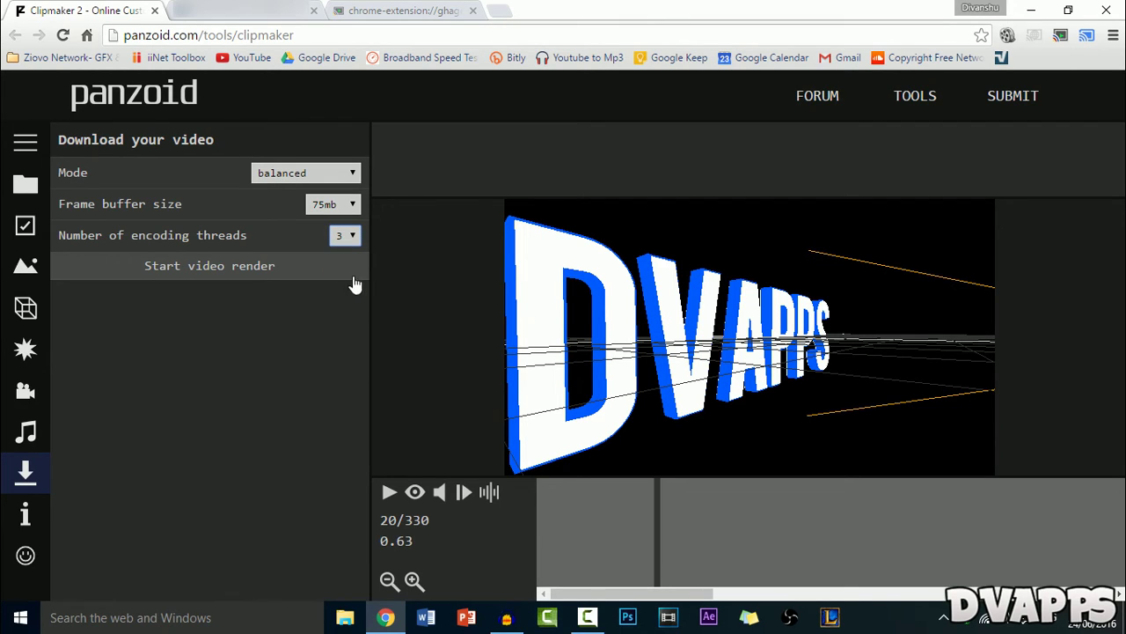
Start the video render and inspect Task Manager's running process list.
left_click(187, 269)
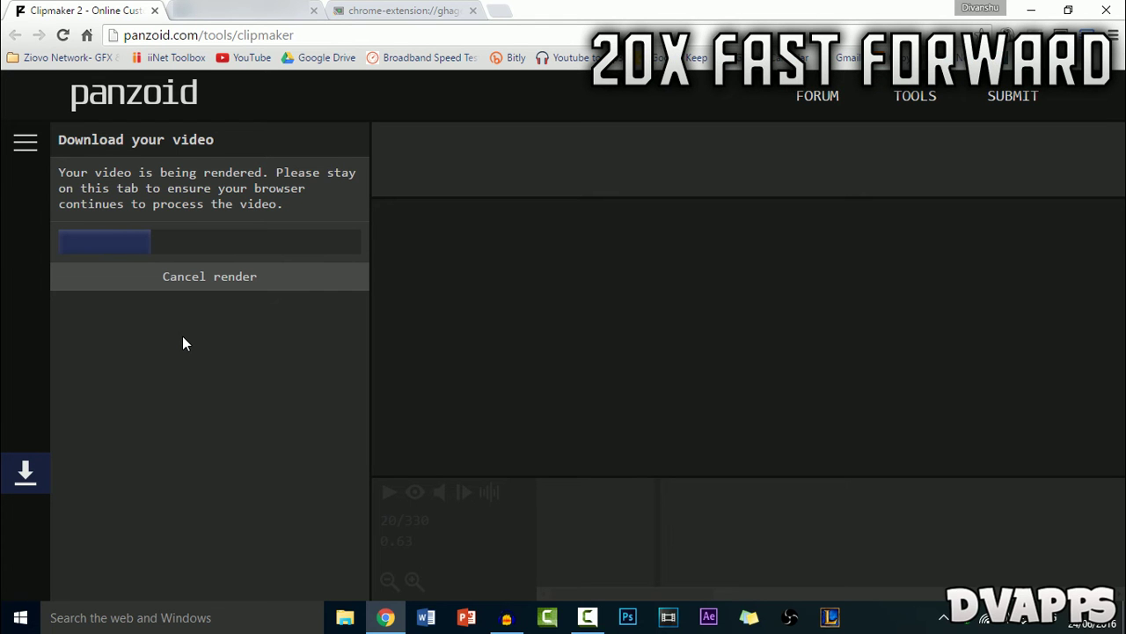
key("ctrl+shift+Escape")
left_click(454, 86)
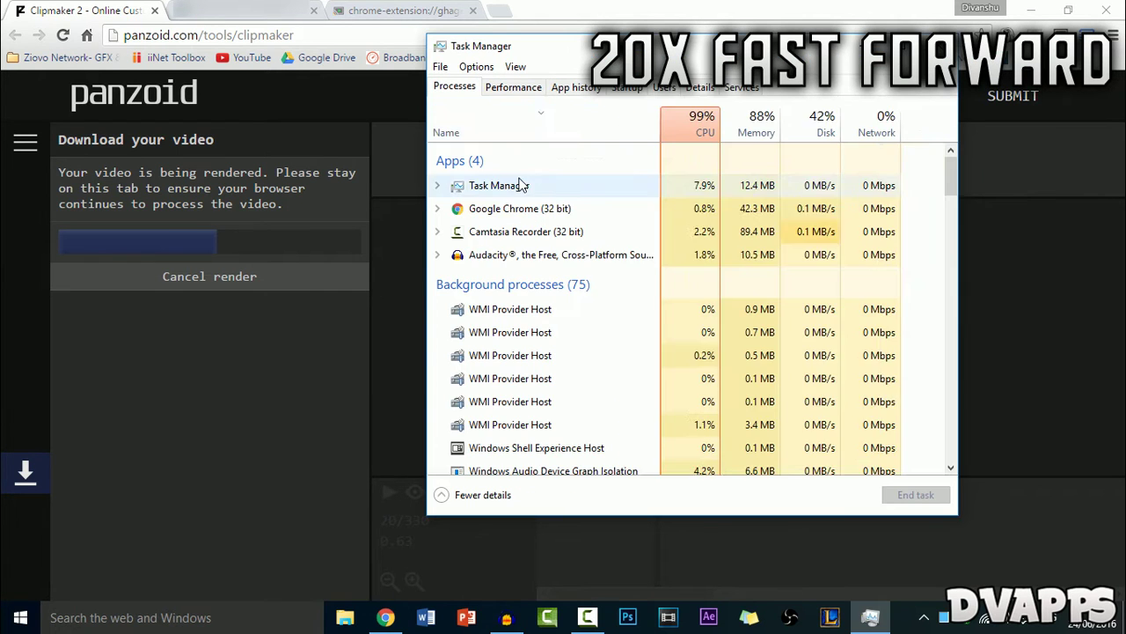
left_click_drag(671, 153, 699, 155)
left_click(686, 132)
left_click(686, 132)
Check memory usage in Task Manager's performance graphs while rendering finishes.
scroll(681, 308, "down", 8)
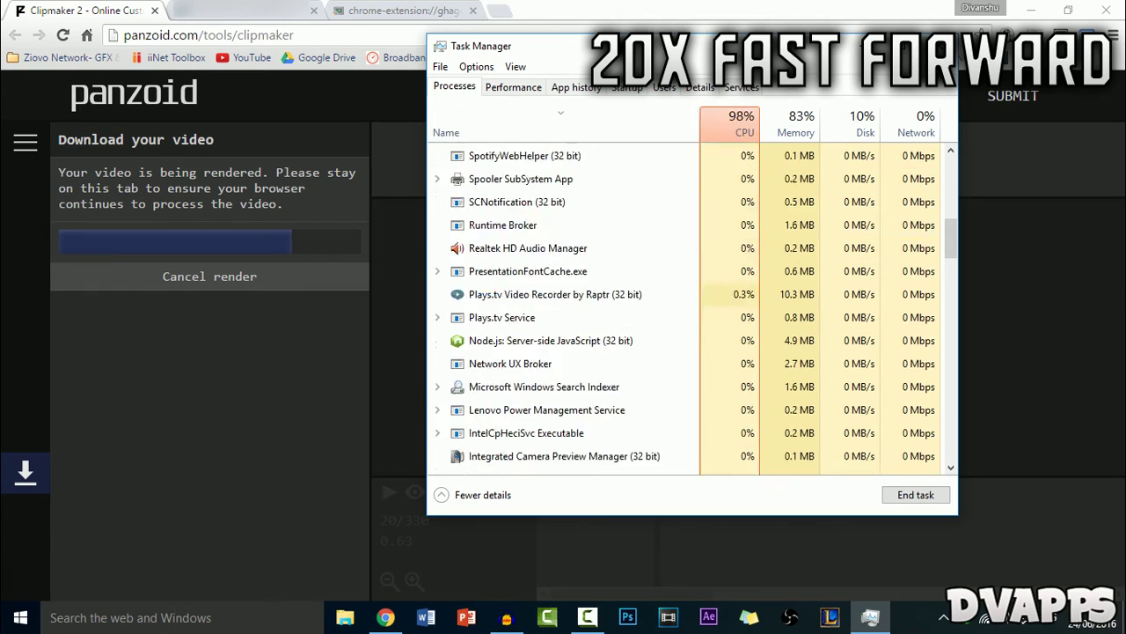
scroll(729, 213, "down", 5)
scroll(729, 214, "up", 15)
left_click(513, 87)
left_click(554, 174)
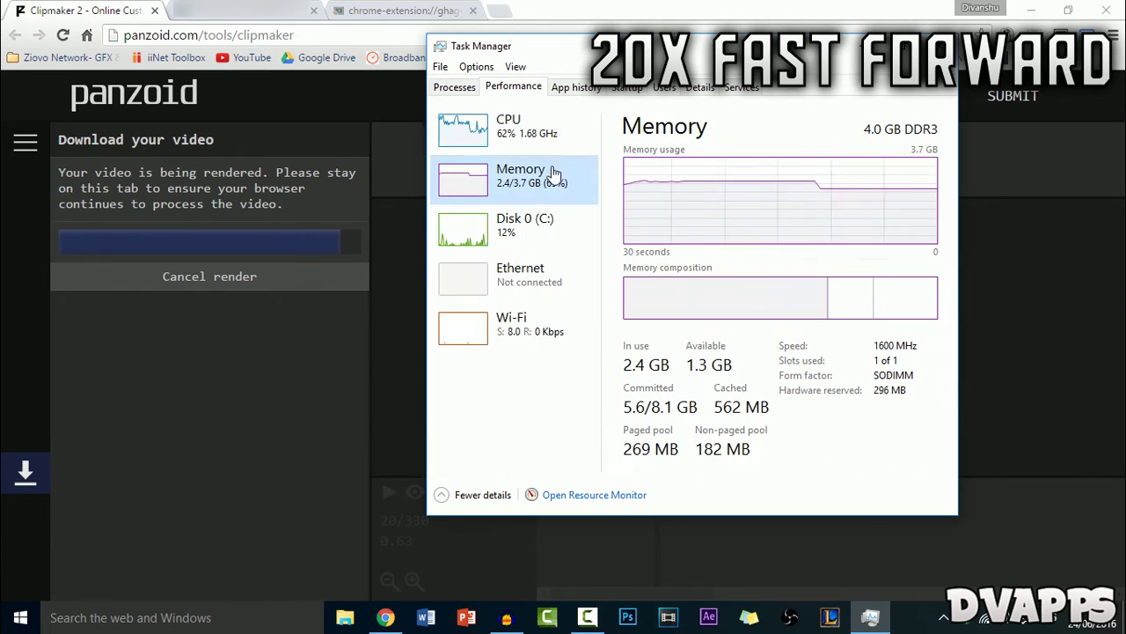